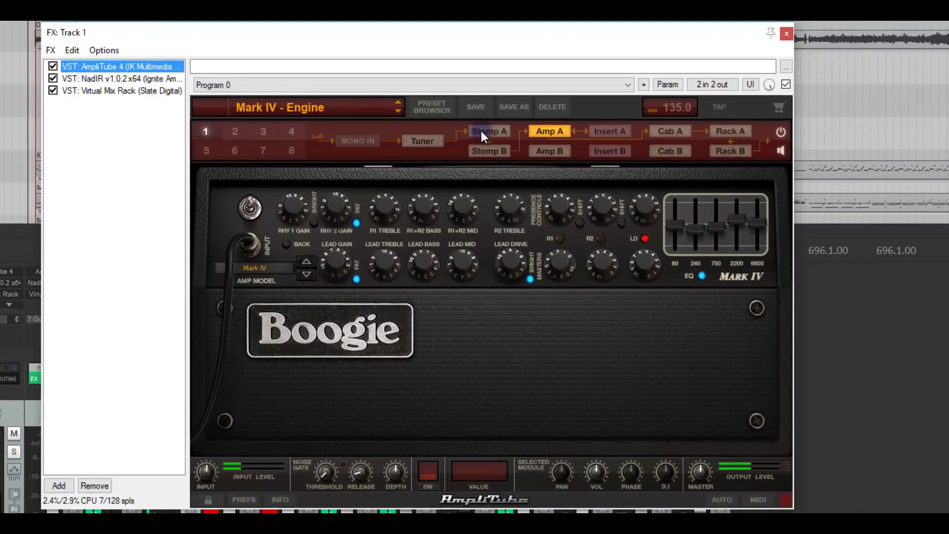
# Review Track 1's effects chain: the AmpliTube 4 Stomp A pedal, NadIR cabinet loader and Virtual Mix Rack; close the chain
pyautogui.click(482, 131)
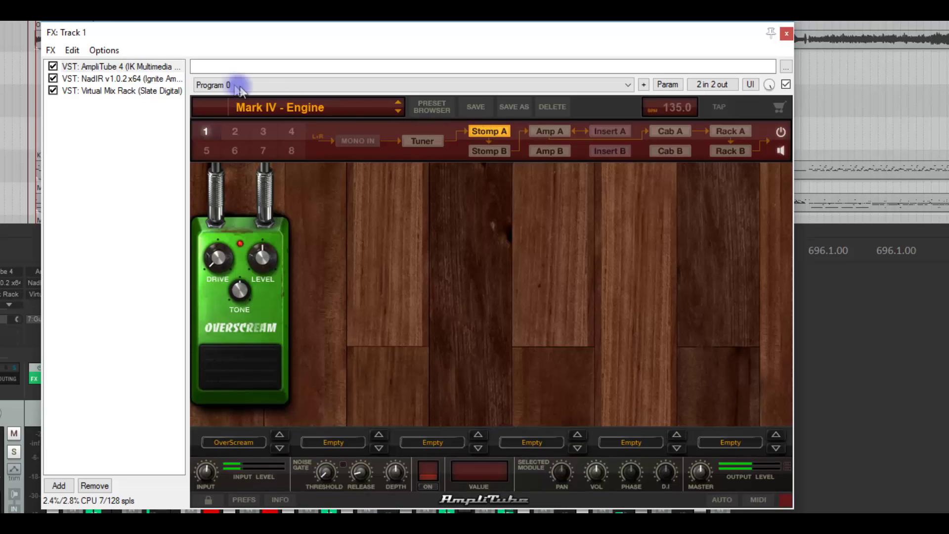
pyautogui.click(150, 79)
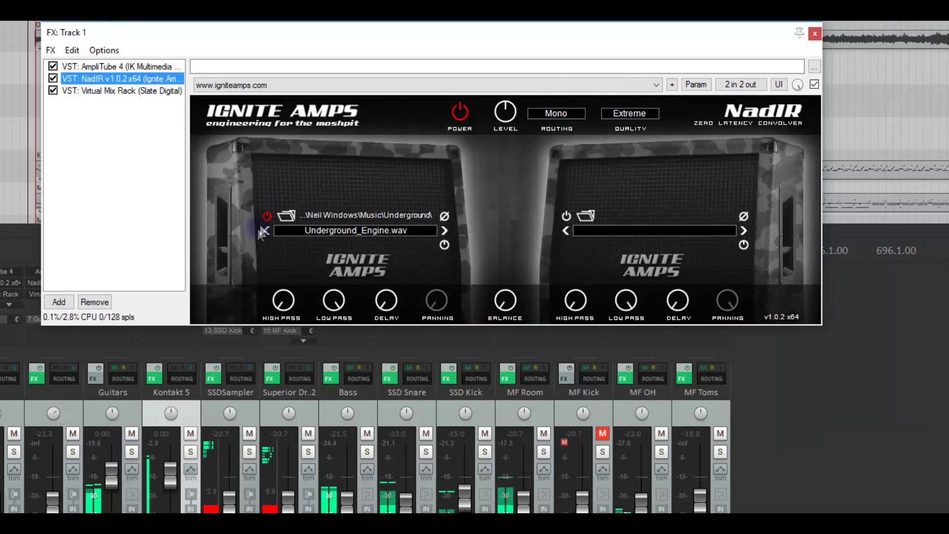
pyautogui.click(155, 125)
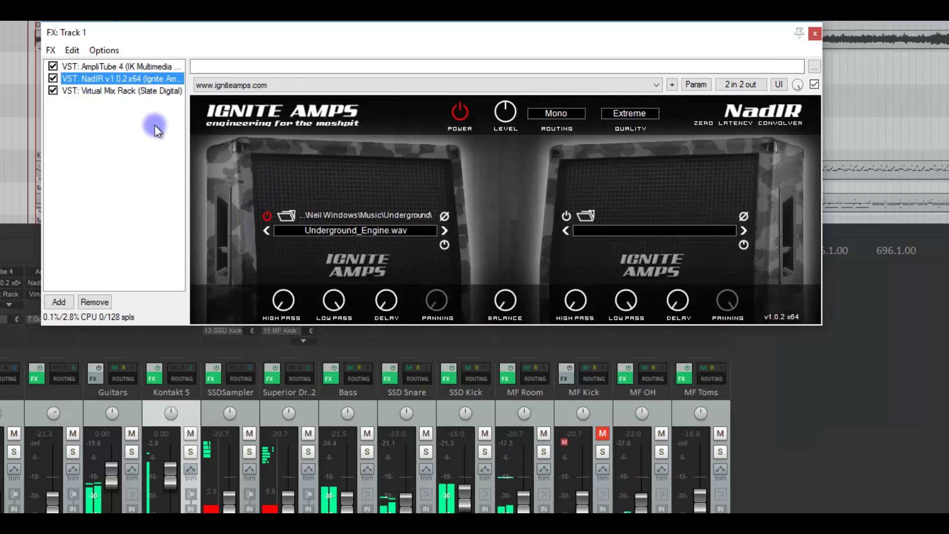
pyautogui.click(132, 91)
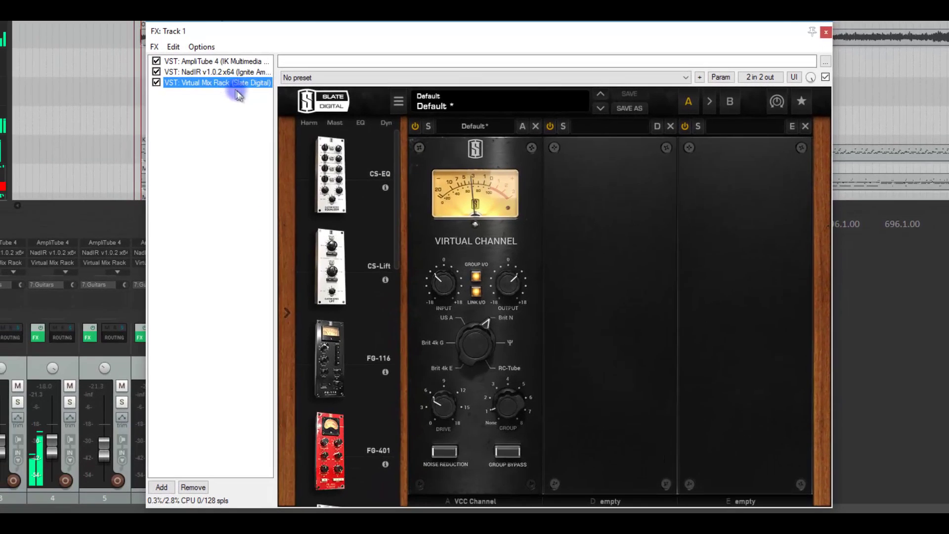
pyautogui.click(279, 114)
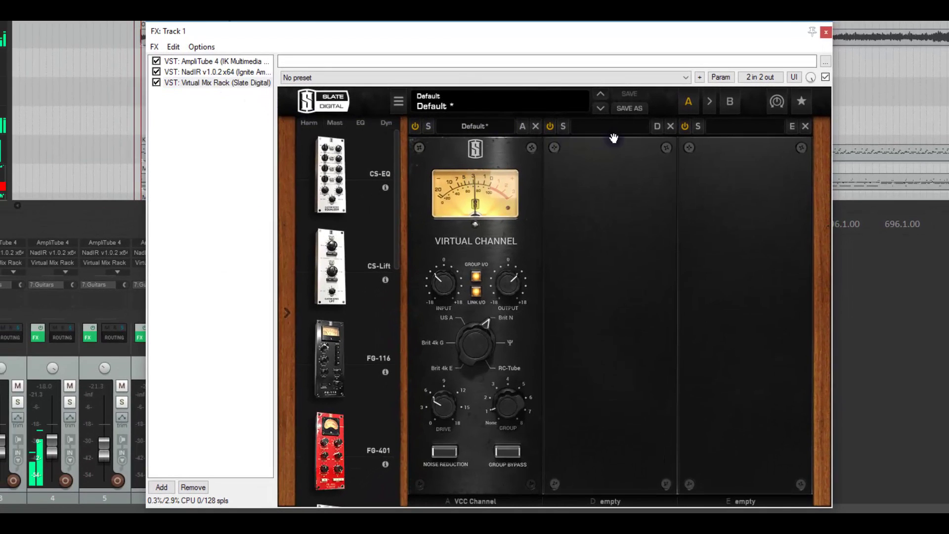
pyautogui.click(825, 33)
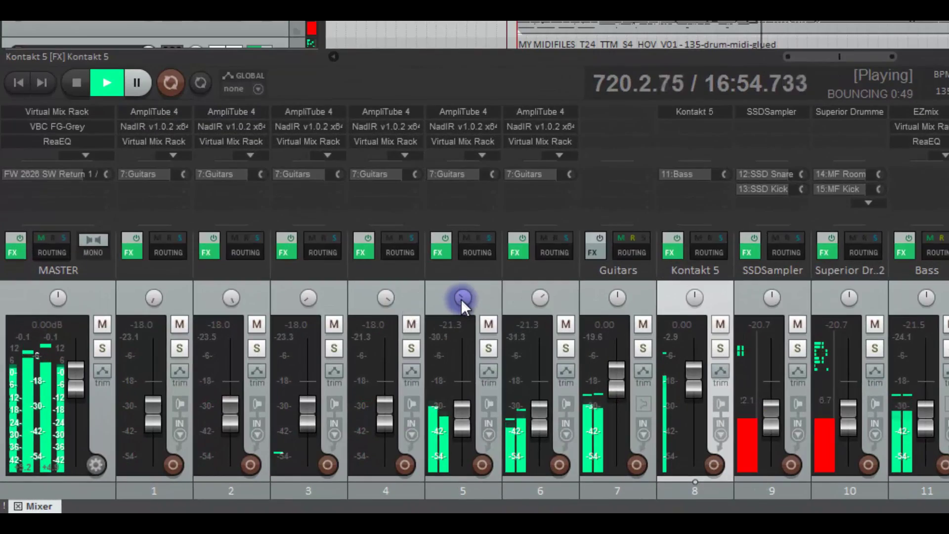
# Check the guitar tracks' pan settings and inspect the Kontakt 5 track's bass instrument, closing its effects window
pyautogui.moveTo(325, 362)
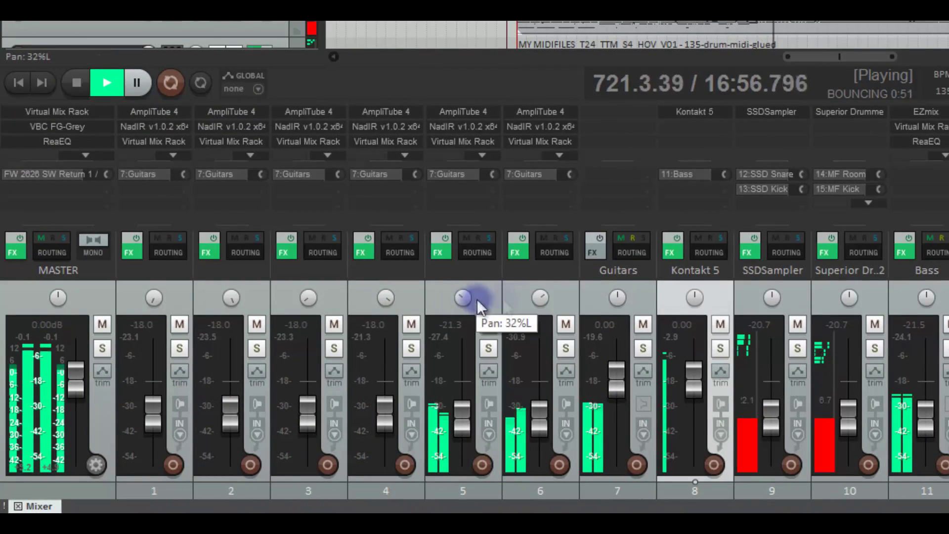
pyautogui.moveTo(541, 296)
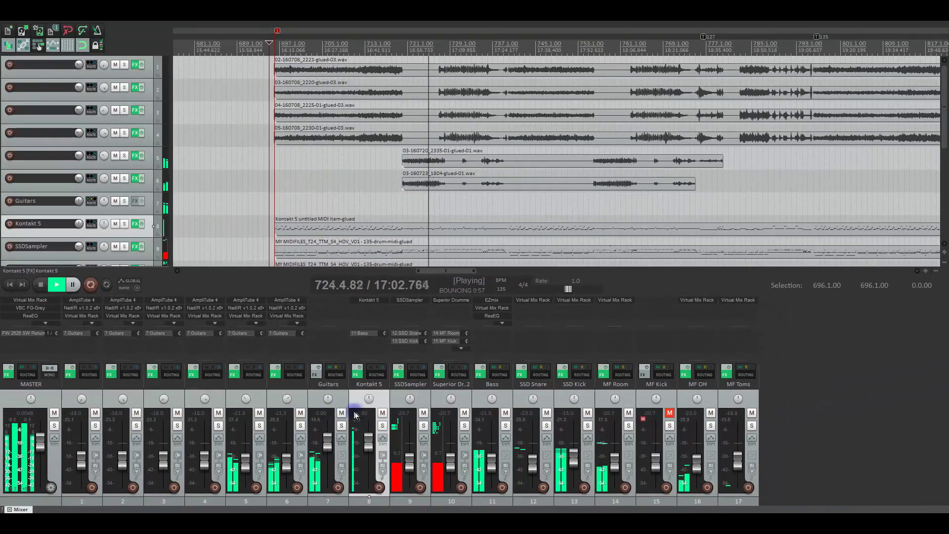
pyautogui.click(357, 374)
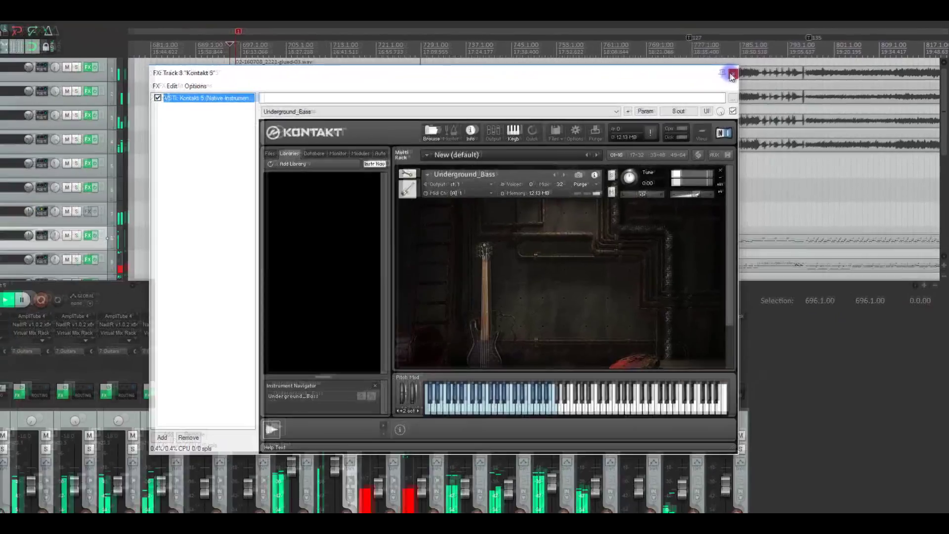
pyautogui.click(731, 74)
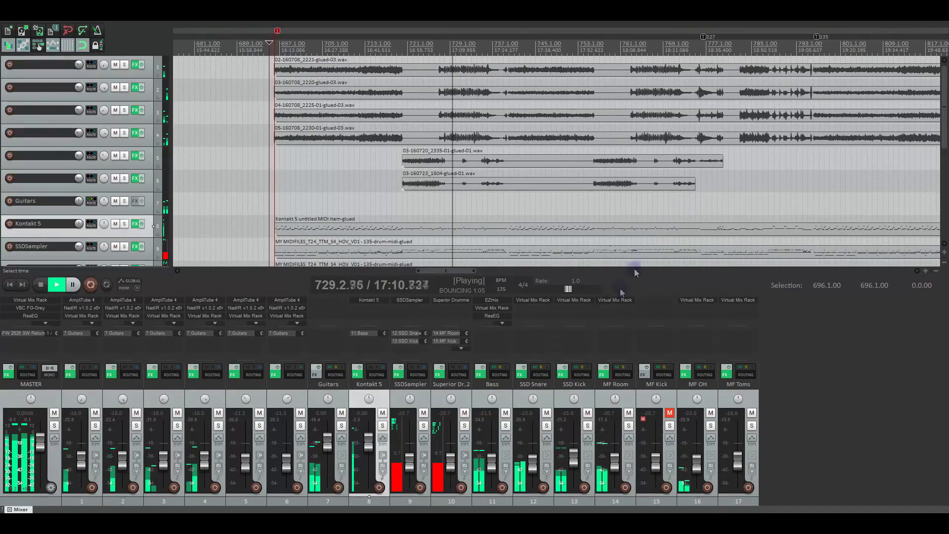
# Review the Bass track's effects chain, including bands 3 and 2 of its ReaEQ, and close it
pyautogui.click(484, 376)
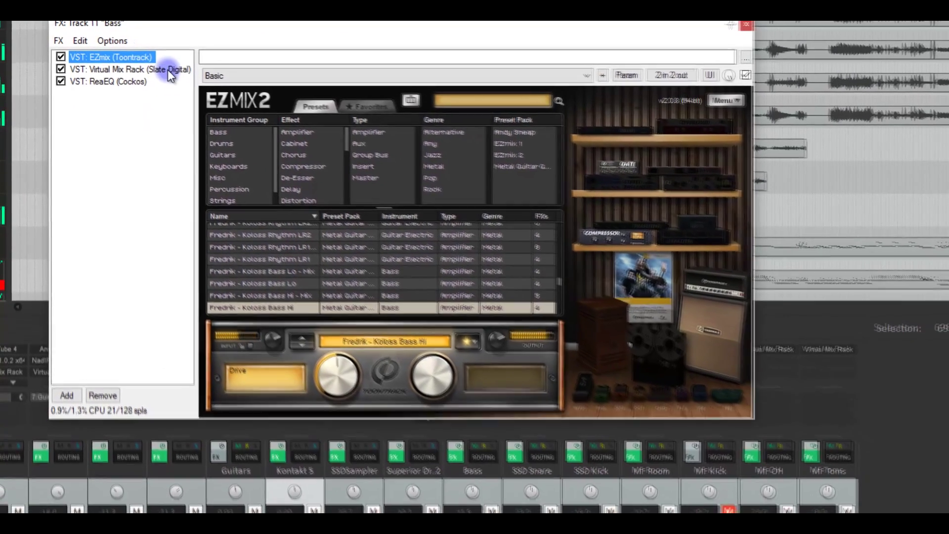
pyautogui.click(183, 73)
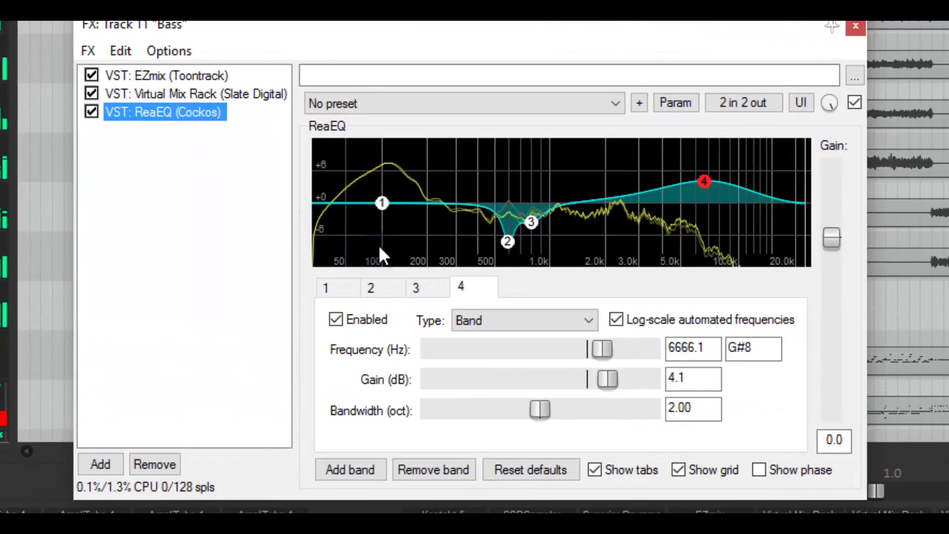
pyautogui.click(423, 286)
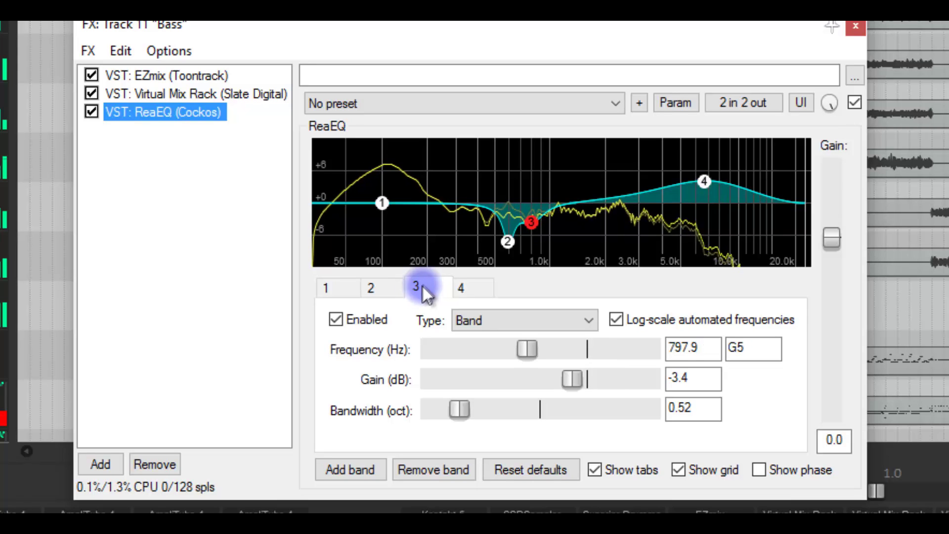
pyautogui.click(384, 288)
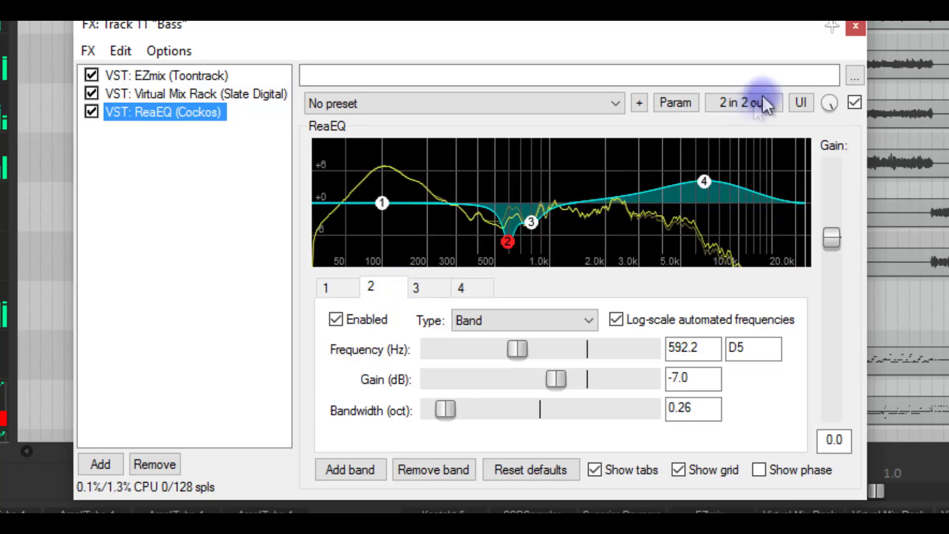
pyautogui.click(854, 26)
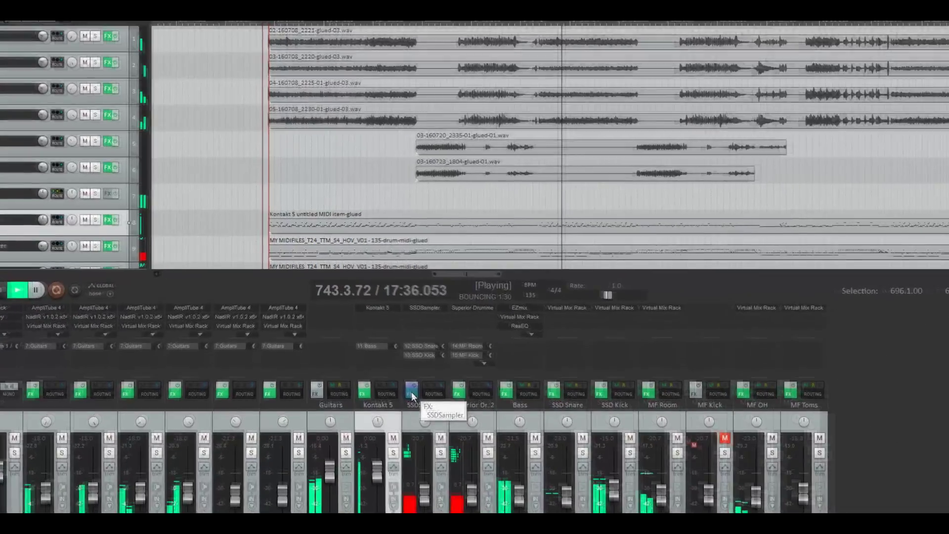
# Inspect the drum instruments on the SSDSampler and Superior Drummer 2 tracks, closing each effects window
pyautogui.click(412, 390)
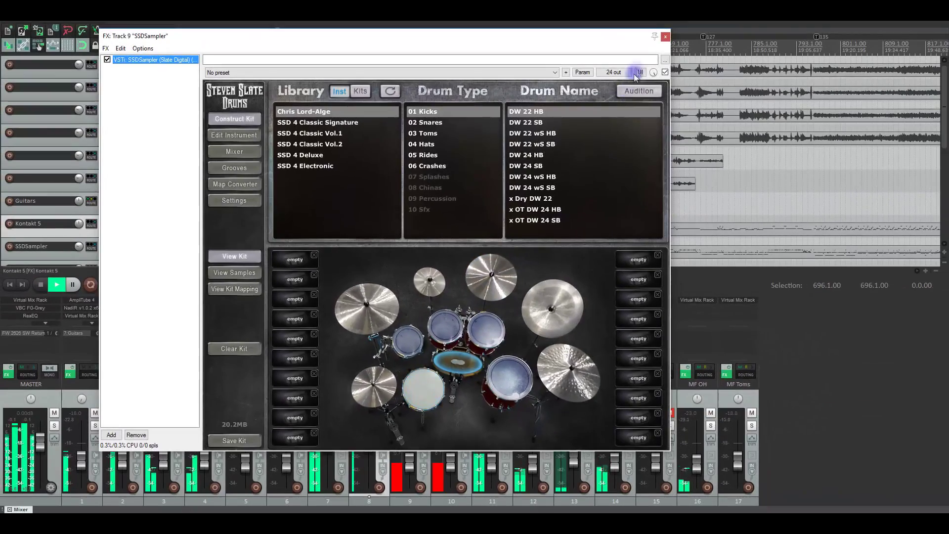
pyautogui.click(663, 35)
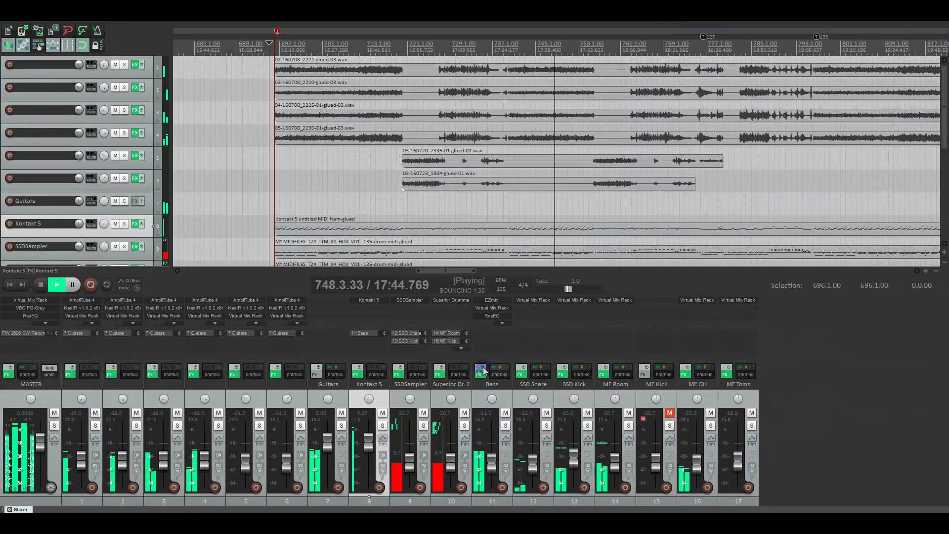
pyautogui.click(439, 372)
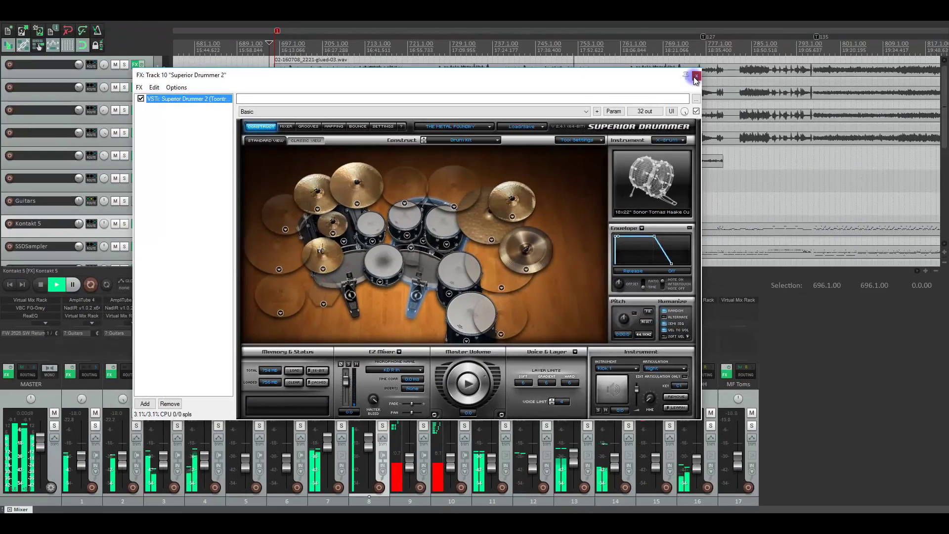
pyautogui.click(694, 77)
pyautogui.scroll(2, 622, 248)
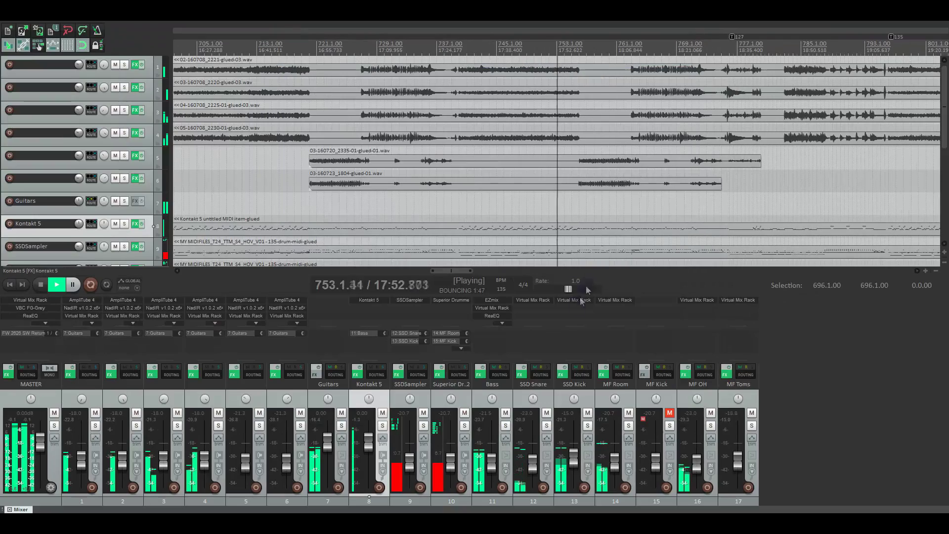
# Inspect the Virtual Mix Rack modules on the SSD Snare and SSD Kick tracks, closing each effects window
pyautogui.click(520, 379)
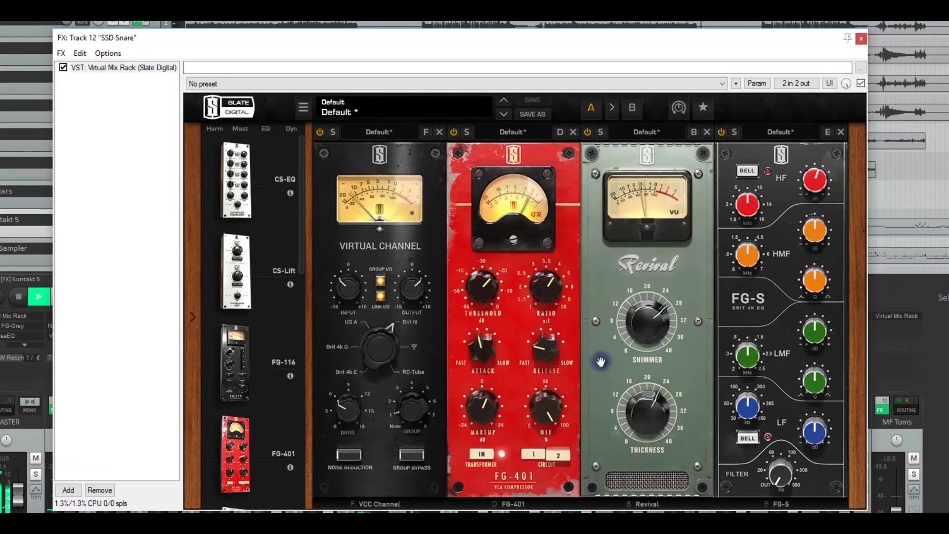
pyautogui.click(860, 42)
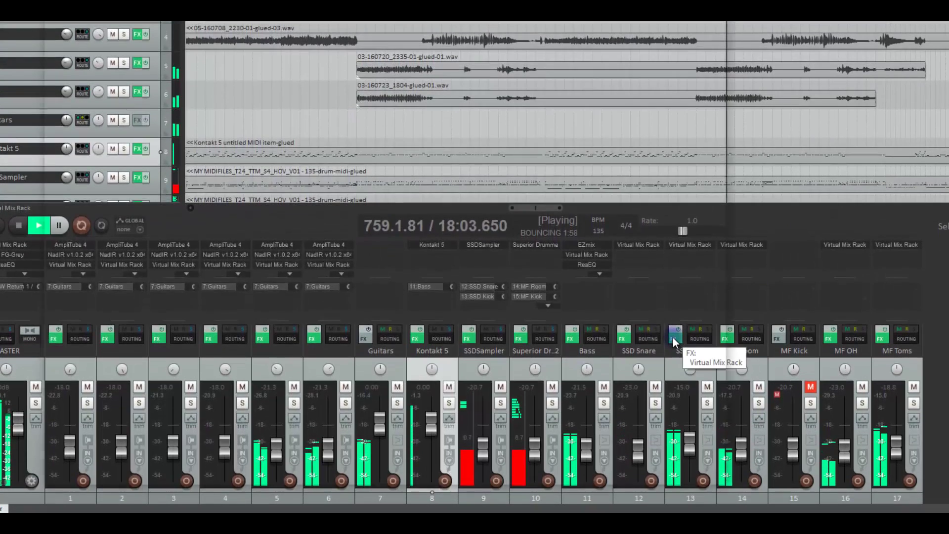
pyautogui.click(673, 349)
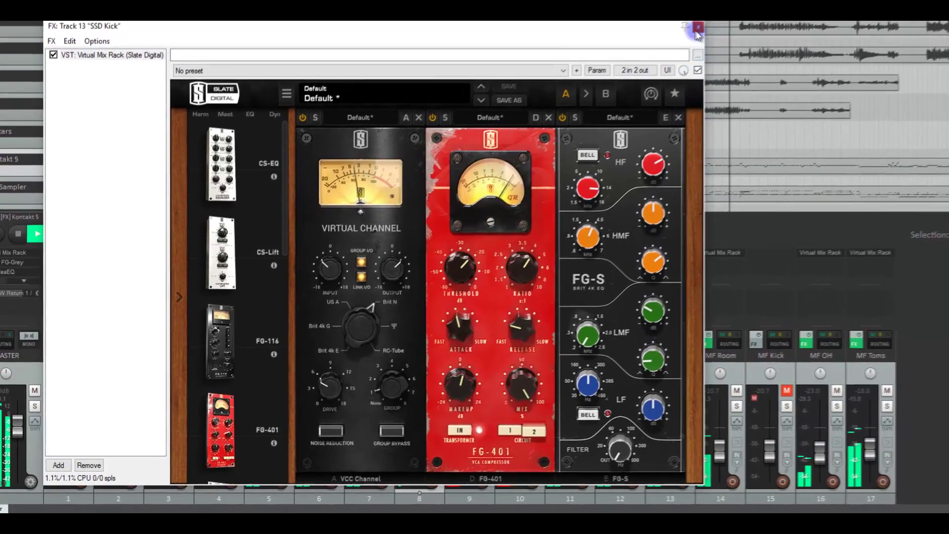
pyautogui.click(712, 23)
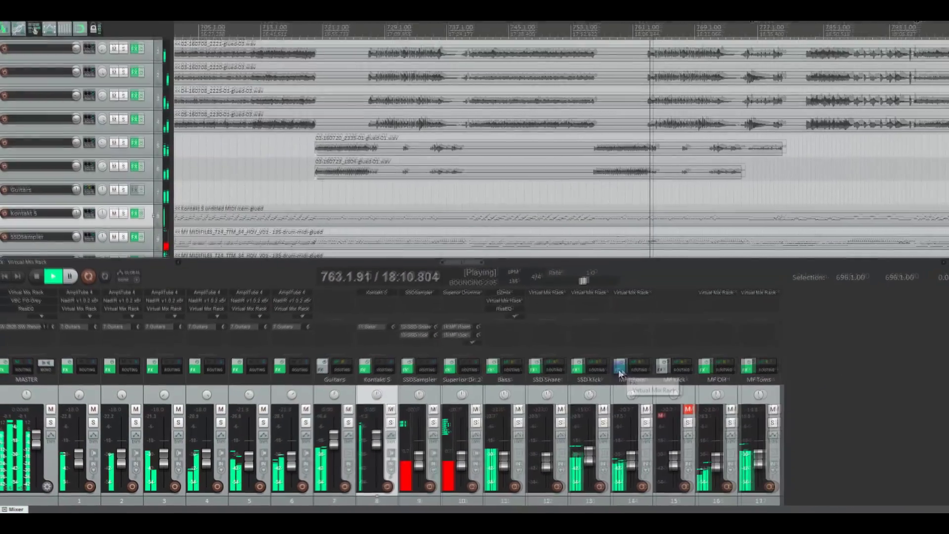
# Inspect the Virtual Mix Rack on the MF Room, MF OH and MF Toms tracks, closing each effects window
pyautogui.click(697, 345)
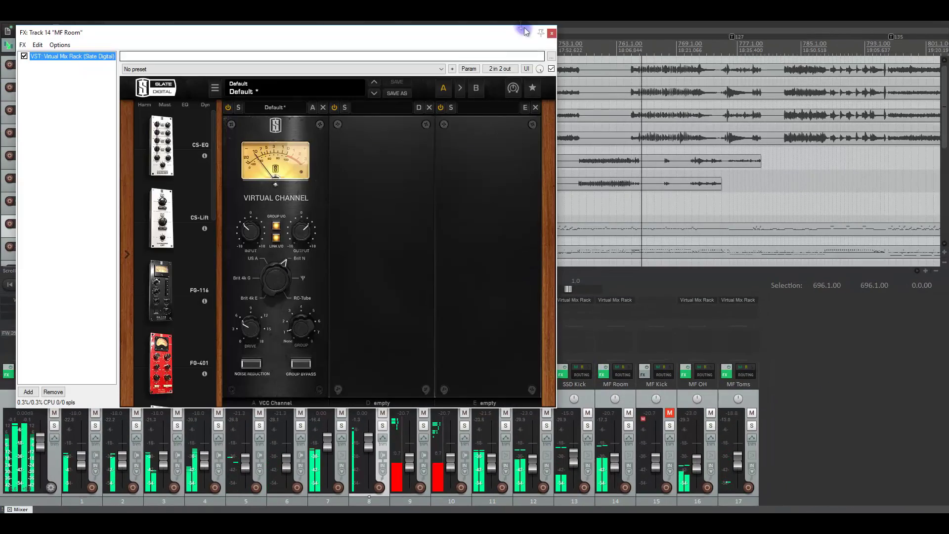
pyautogui.click(551, 34)
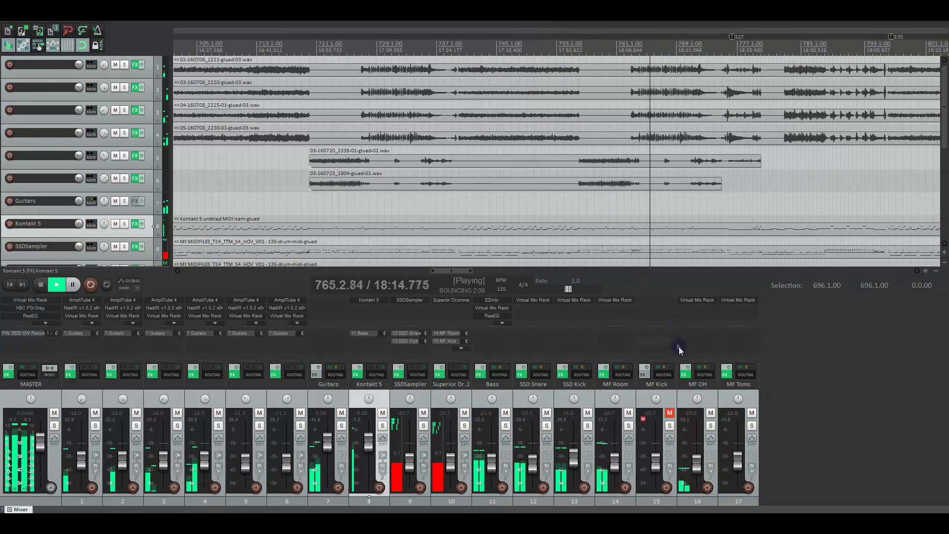
pyautogui.click(683, 373)
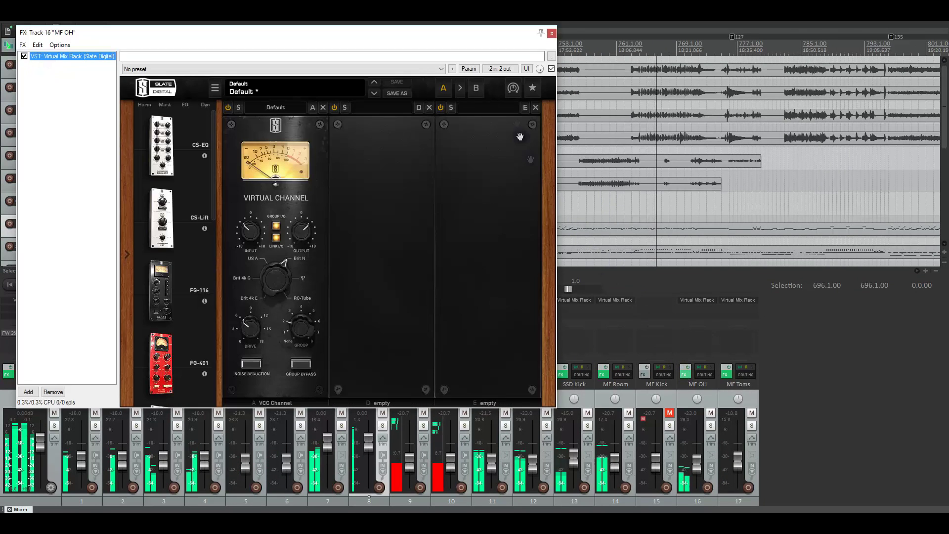
pyautogui.click(551, 34)
pyautogui.click(725, 376)
pyautogui.click(552, 34)
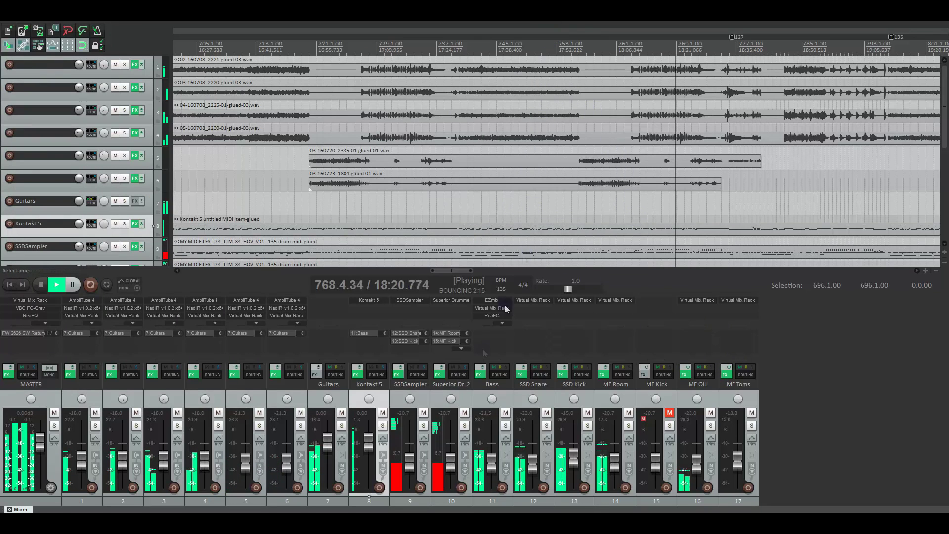
# Solo the Guitars track briefly to hear it alone and return to the full mix
pyautogui.click(341, 425)
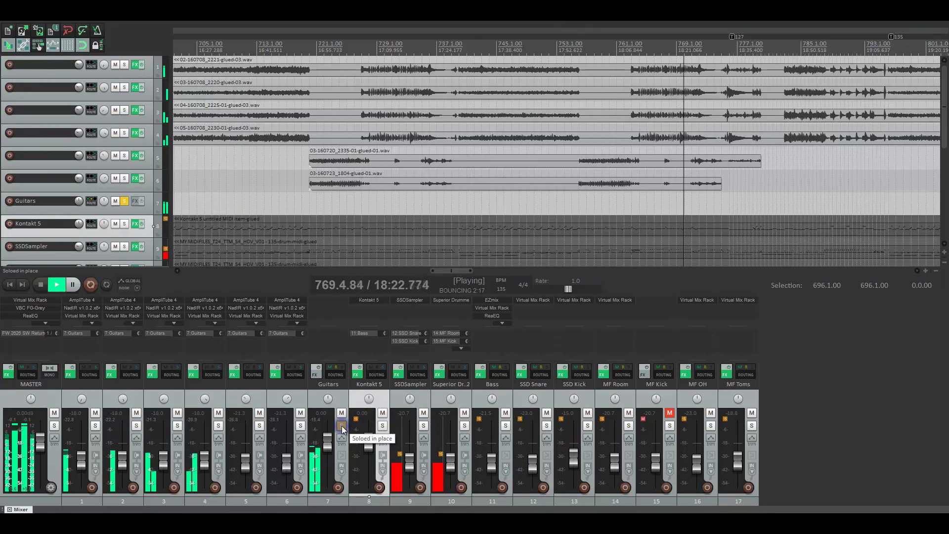
pyautogui.click(341, 425)
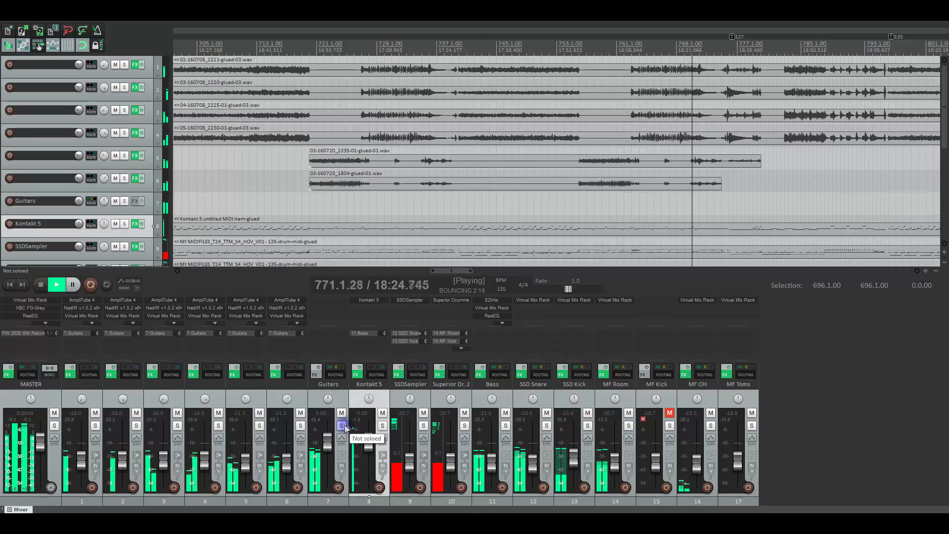
# Open the master track's effects chain and inspect its Virtual Mix Rack and VBC FG-Grey compressor
pyautogui.click(7, 374)
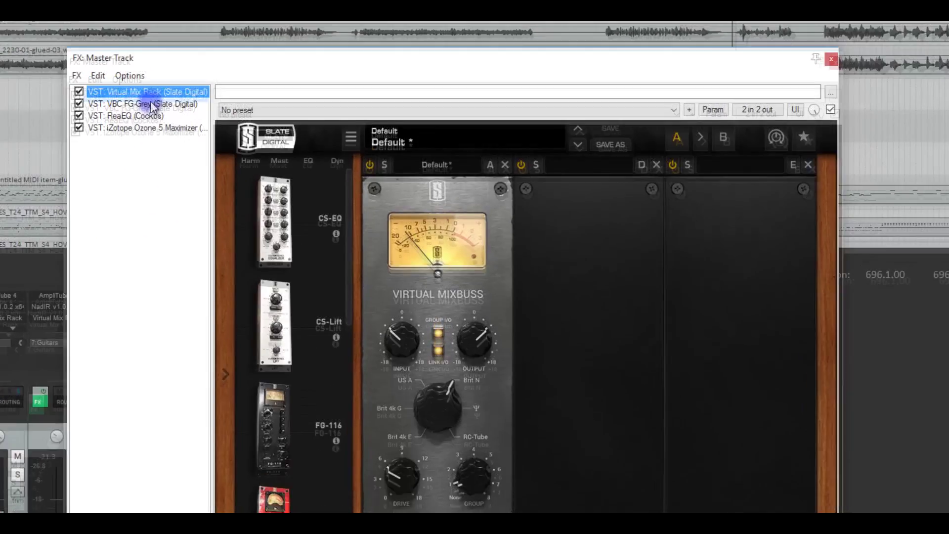
pyautogui.click(175, 64)
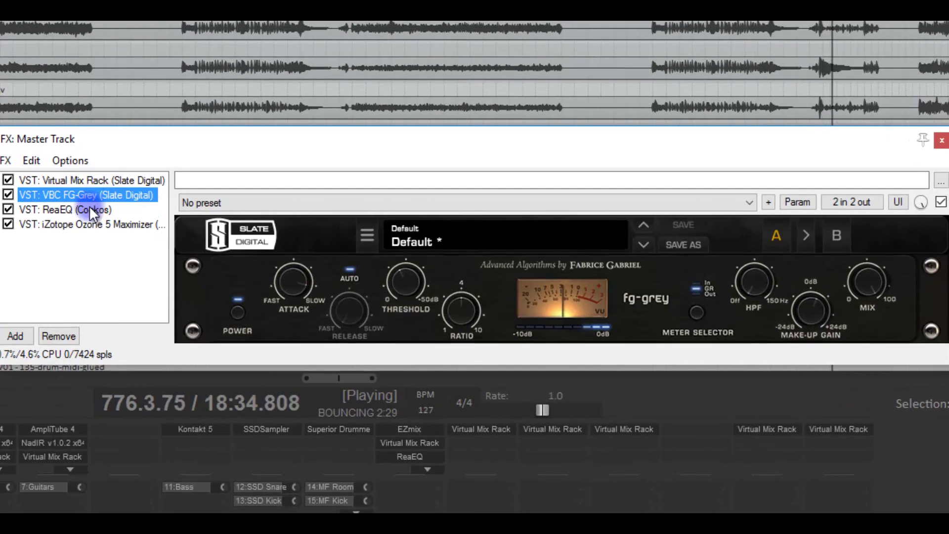
# Inspect all five ReaEQ bands and the iZotope Ozone 5 Maximizer on the master track, closing the effects window
pyautogui.click(89, 205)
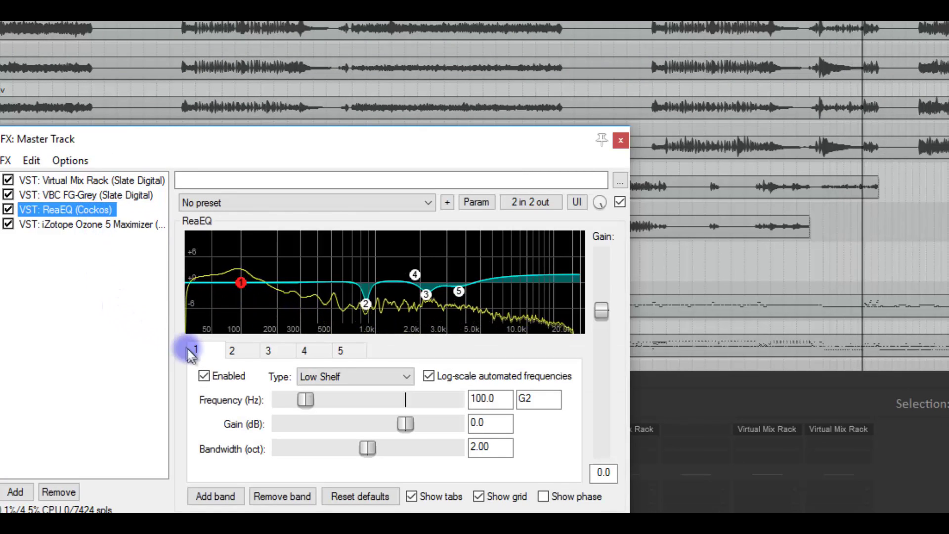
pyautogui.click(232, 351)
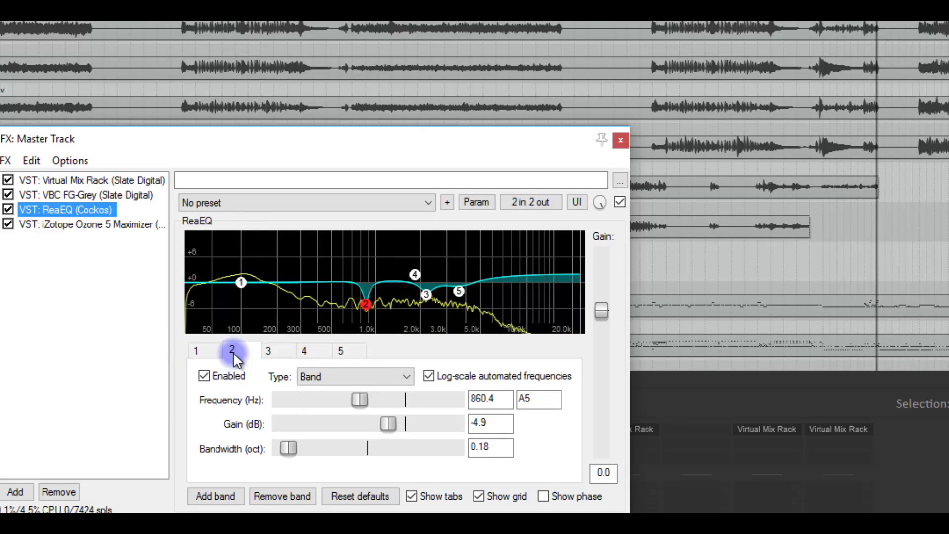
pyautogui.click(269, 350)
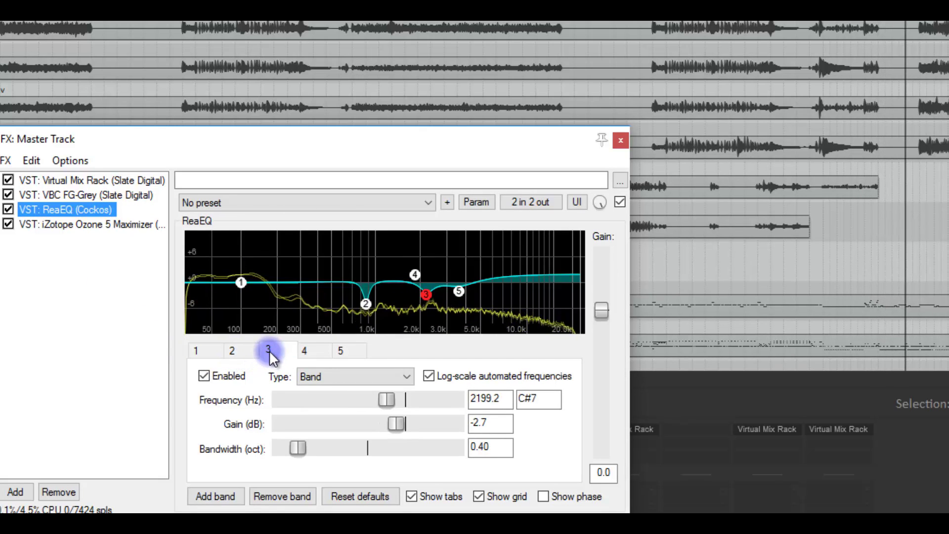
pyautogui.click(311, 354)
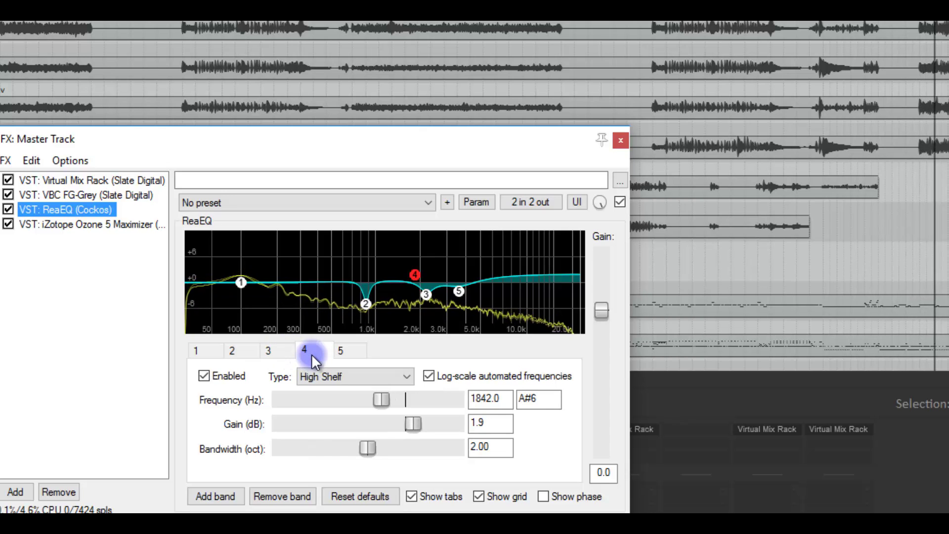
pyautogui.click(354, 350)
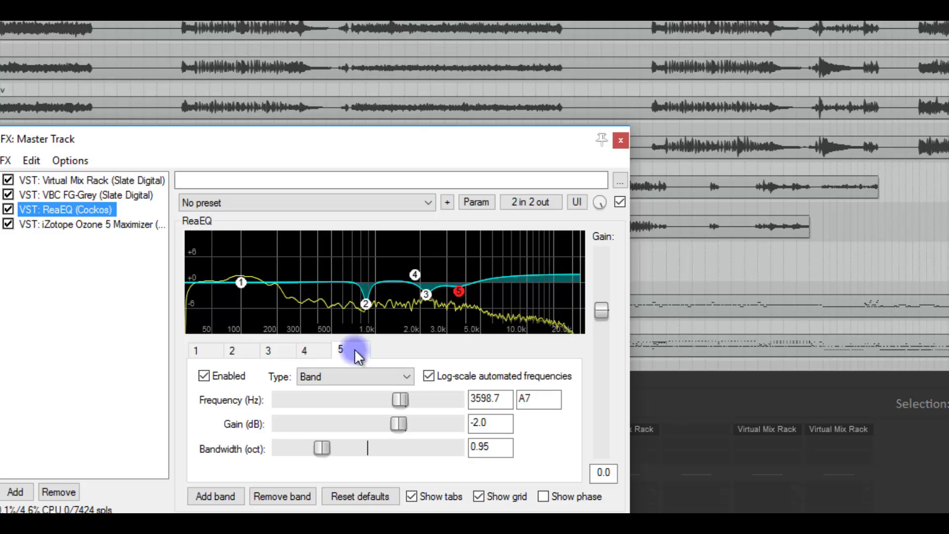
pyautogui.click(133, 224)
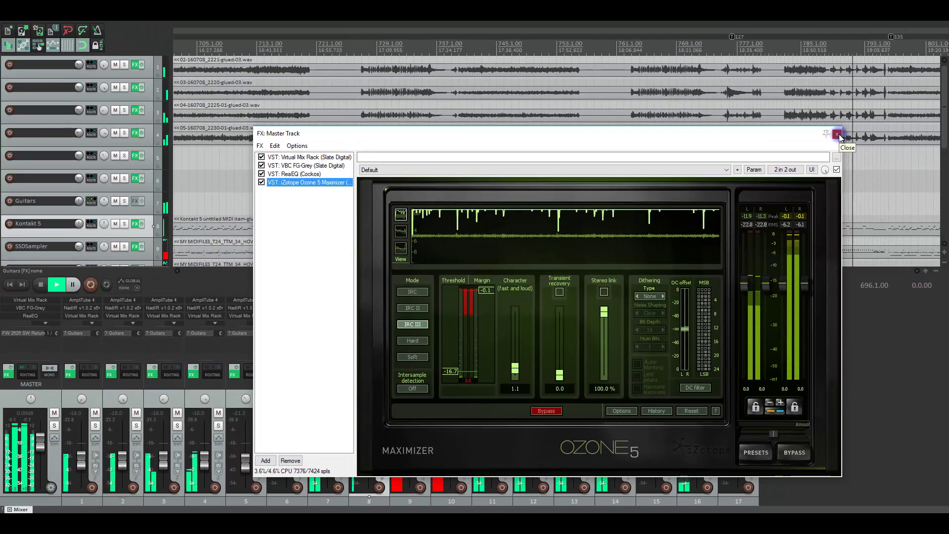
pyautogui.click(837, 133)
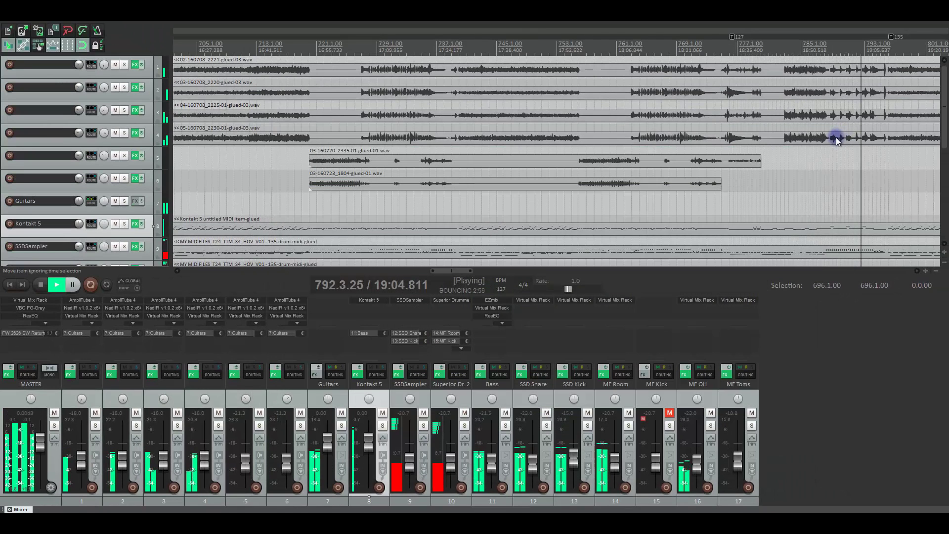
# Mute the Guitars track briefly to hear the mix without guitars, and unmute it again
pyautogui.scroll(-3, 650, 206)
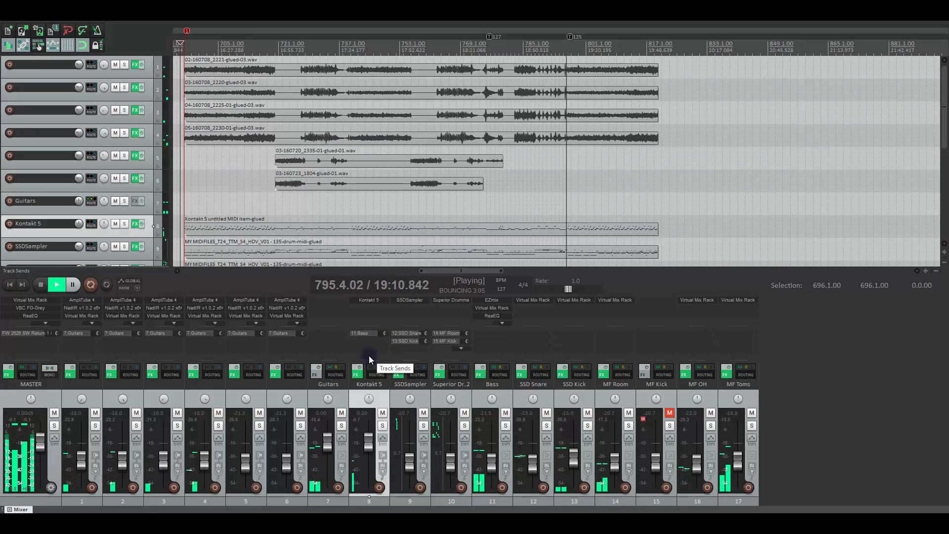
pyautogui.click(341, 413)
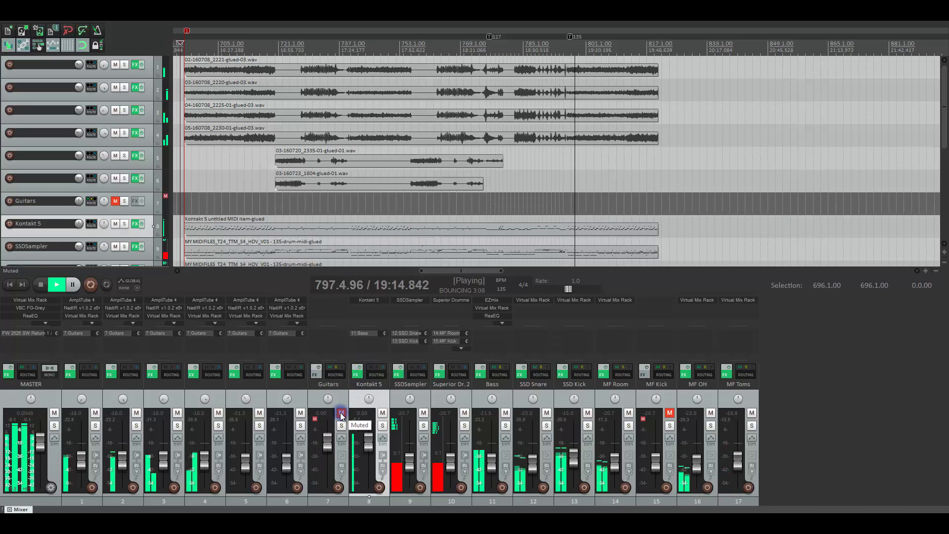
pyautogui.click(341, 413)
# Solo the SSDSampler track, add Superior Drummer 2 to hear the drums together, and unsolo both tracks
pyautogui.click(423, 426)
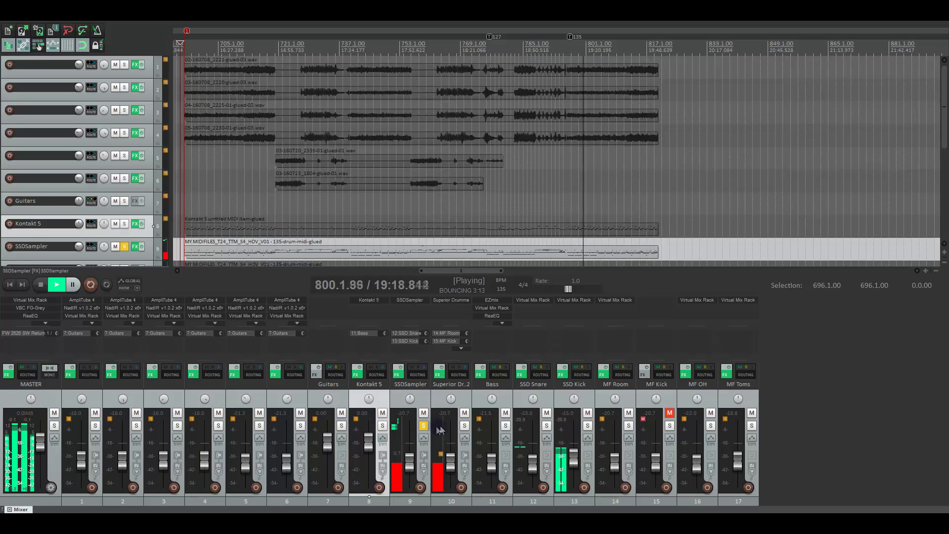
pyautogui.click(465, 425)
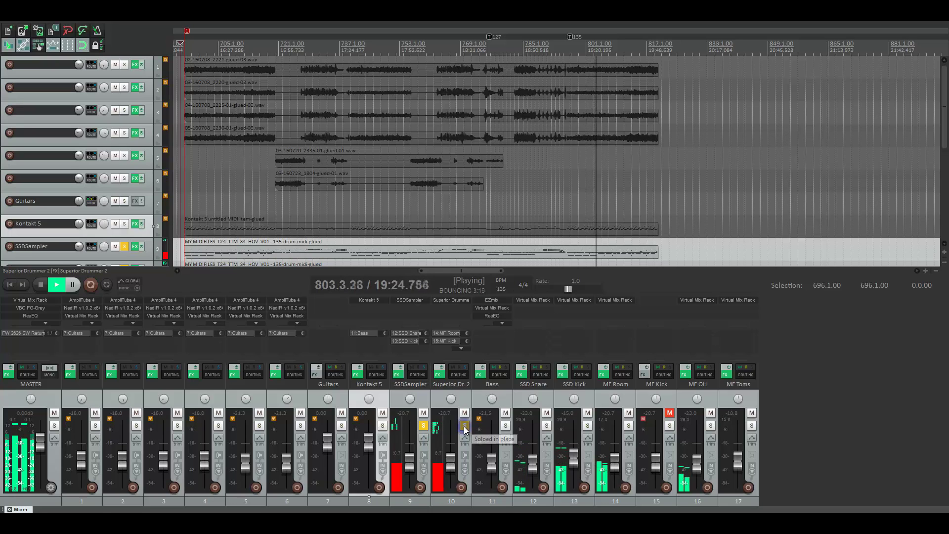
pyautogui.click(464, 426)
pyautogui.click(423, 426)
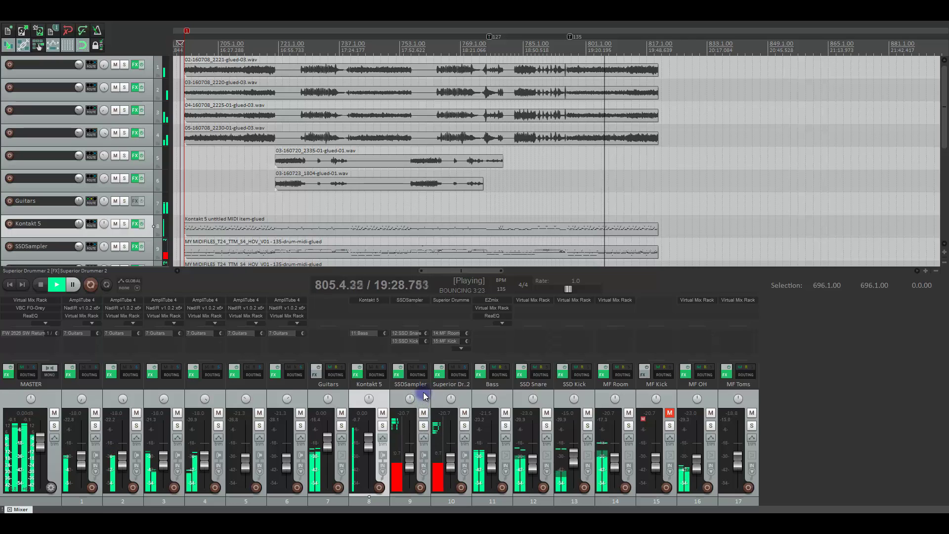
# Mute the Bass track briefly to hear the mix without bass, and unmute it again
pyautogui.click(506, 412)
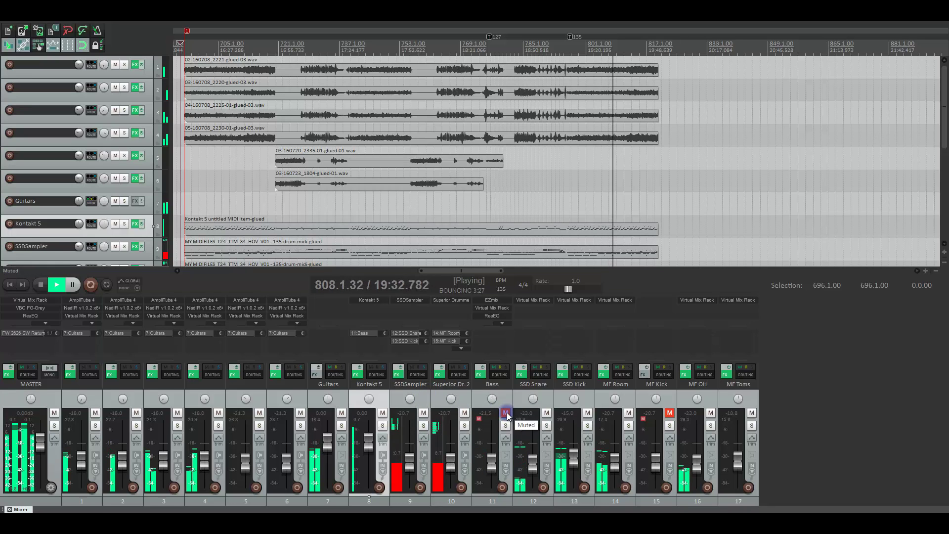
pyautogui.click(505, 412)
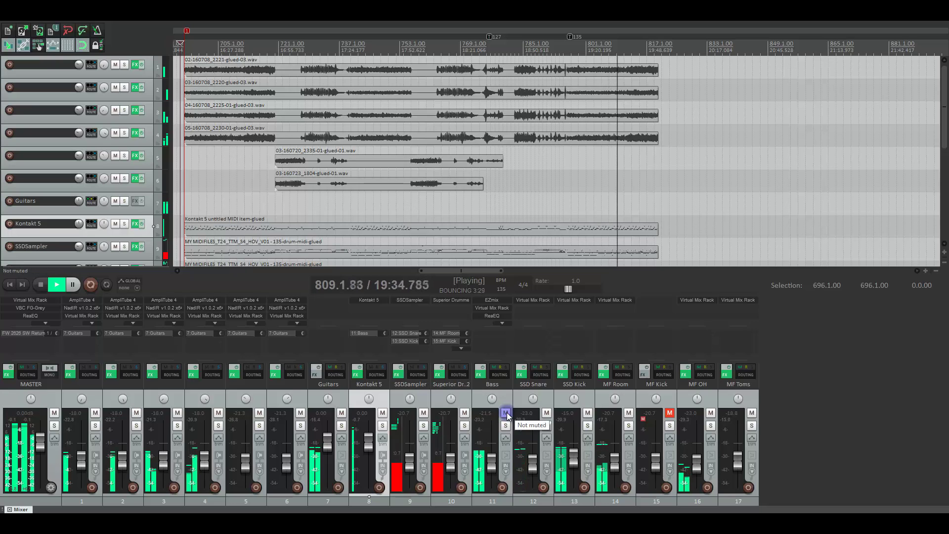